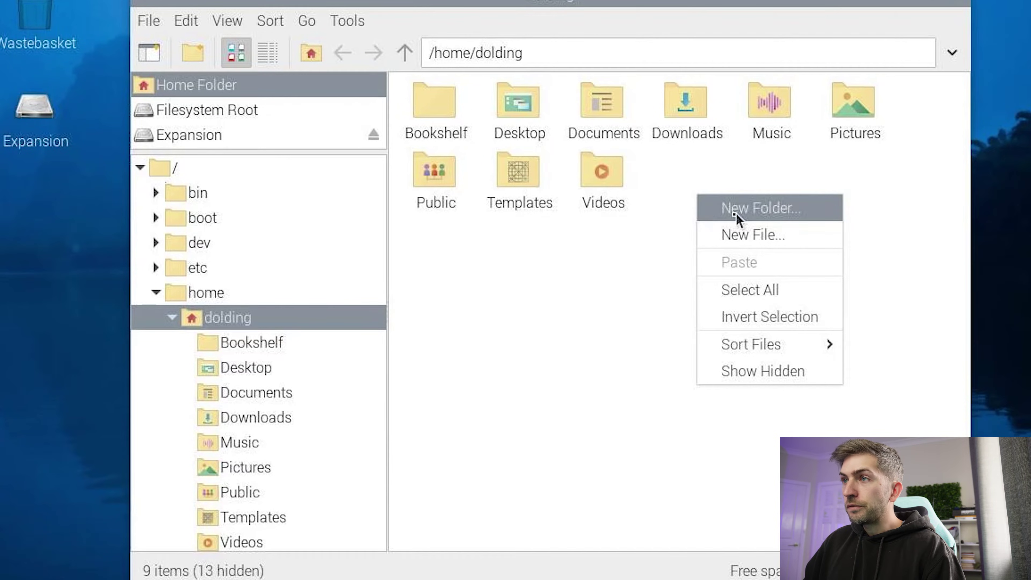
- Create a HomeAssistant folder in the home directory containing an empty compose.yml file
{"action": "left_click", "coordinate": [736, 216]}
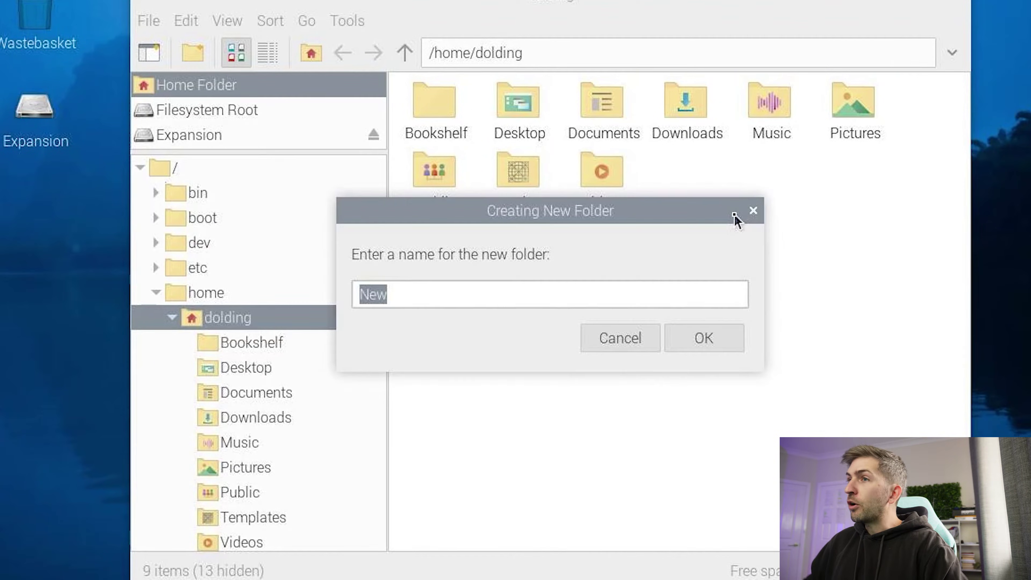
{"action": "type", "text": "H"}
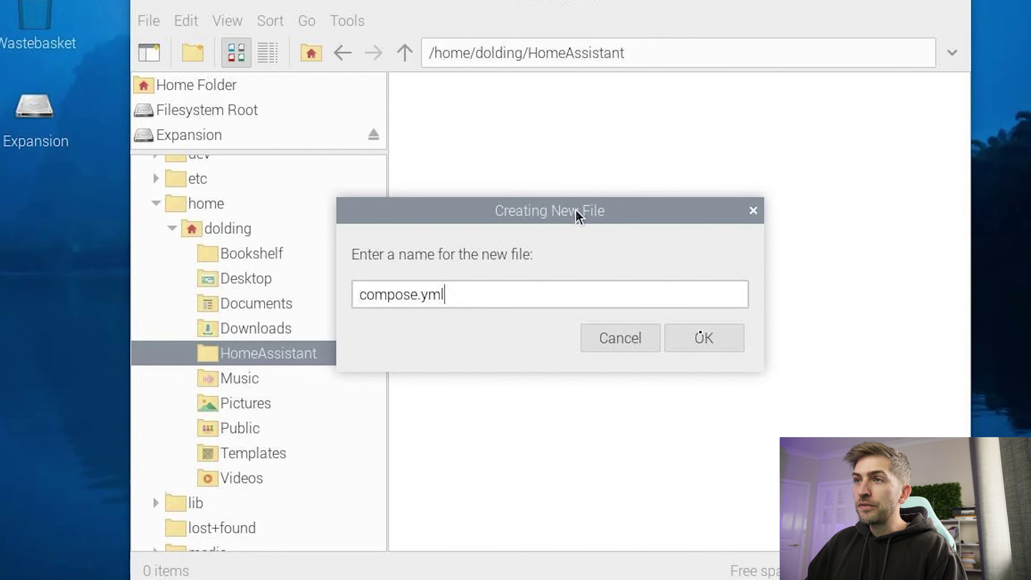
{"action": "left_click", "coordinate": [710, 349]}
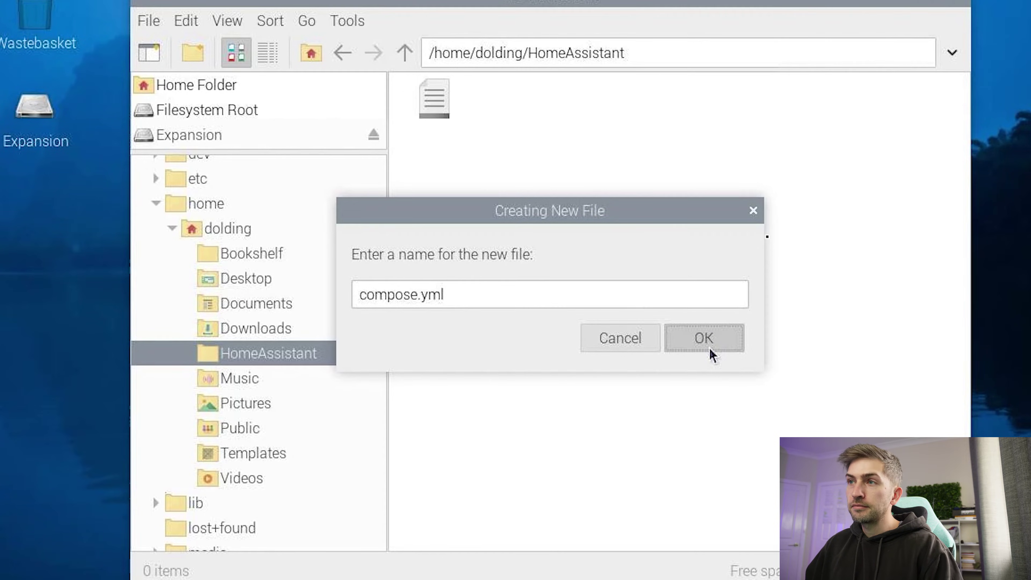
- Paste the Home Assistant compose YAML example from the docs into compose.yml
{"action": "key", "text": "Return"}
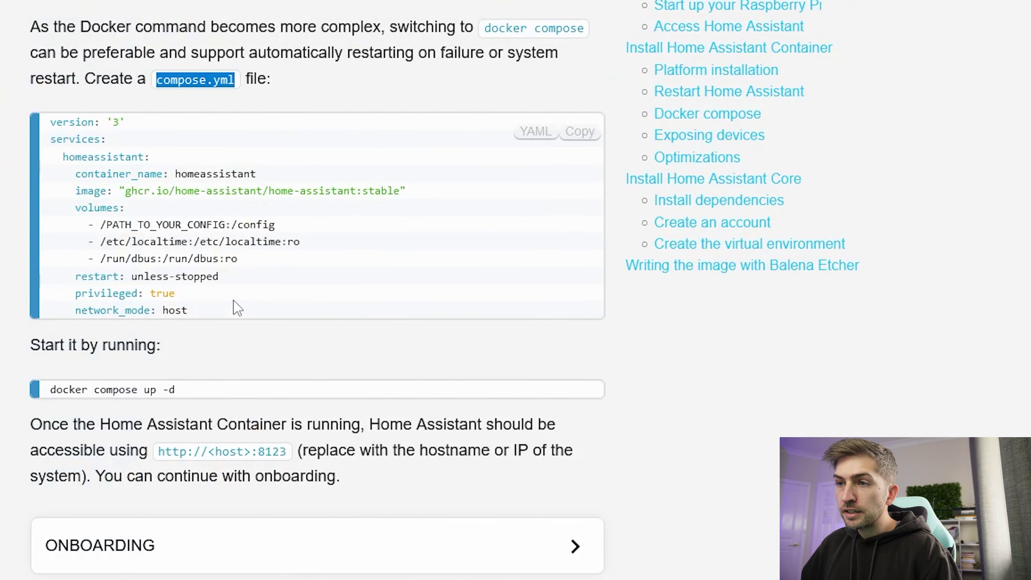
{"action": "left_click_drag", "start_coordinate": [215, 313], "coordinate": [33, 130]}
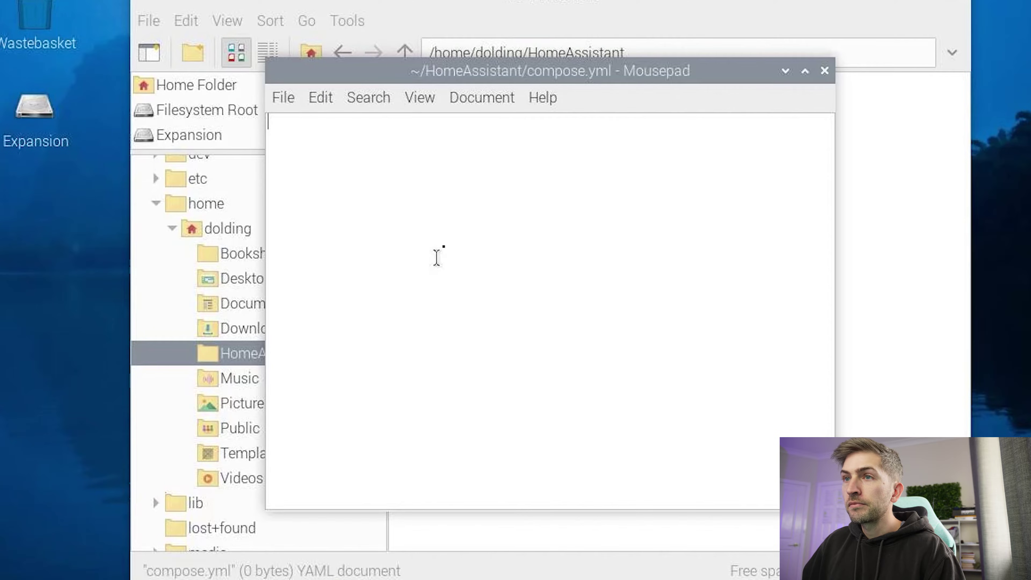
{"action": "type", "text": "version: '3' services:   homeassistant:     container_name: homeassistant     image: \"ghcr.io/home-assistant/home-assistant:stable\"     volumes:       - /PATH_TO_YOUR_CONFIG:/config       - /etc/localtime:/etc/localtime:ro       - /run/dbus:/run/dbus:ro     restart: unless-stopped     privileged: true     network_mode: host"}
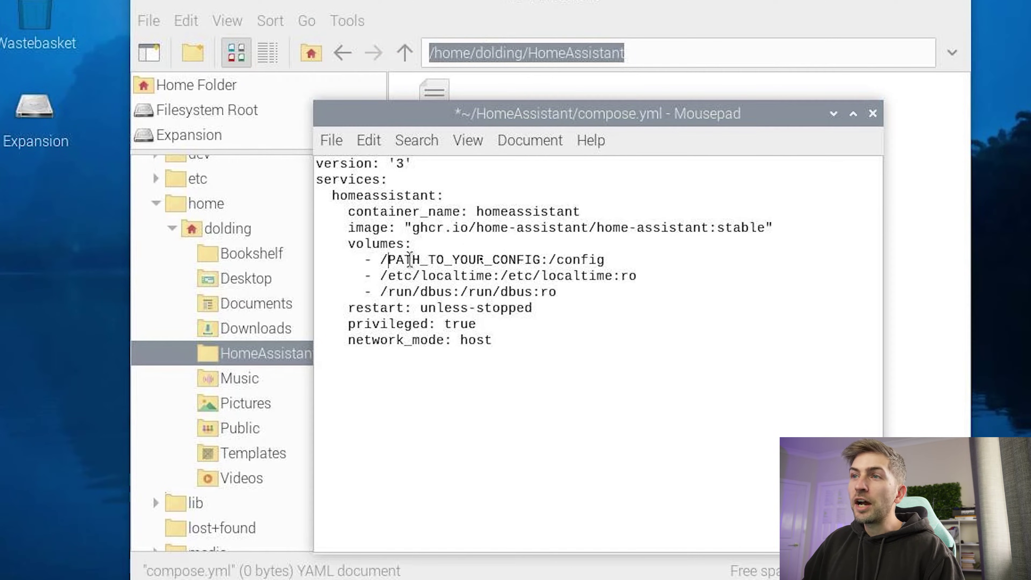
- Replace PATH_TO_YOUR_CONFIG with the copied HomeAssistant folder path, removing the extra slash
{"action": "right_click", "coordinate": [561, 55]}
{"action": "left_click", "coordinate": [616, 101]}
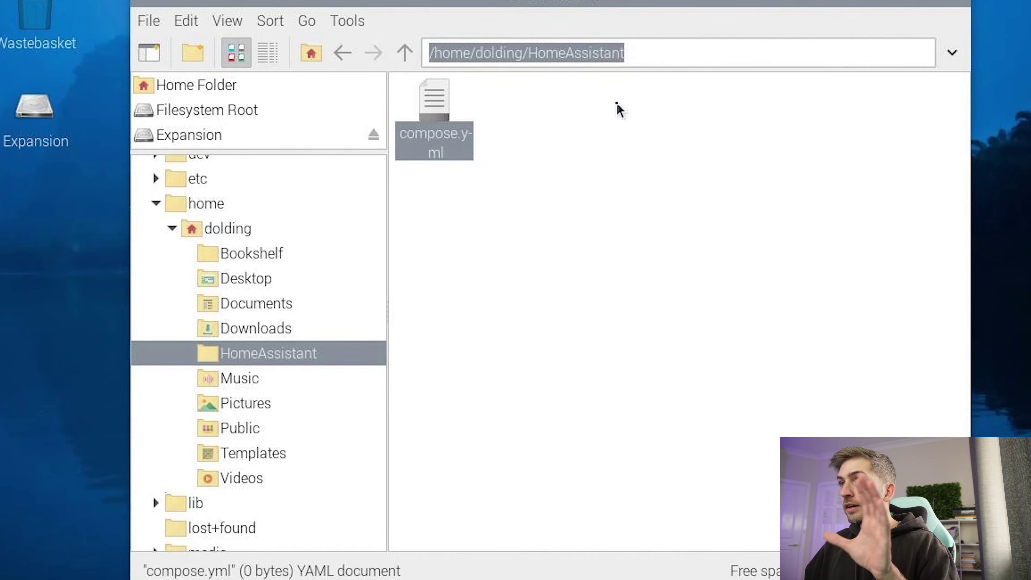
{"action": "left_click", "coordinate": [569, 178]}
{"action": "key", "text": "alt+Tab"}
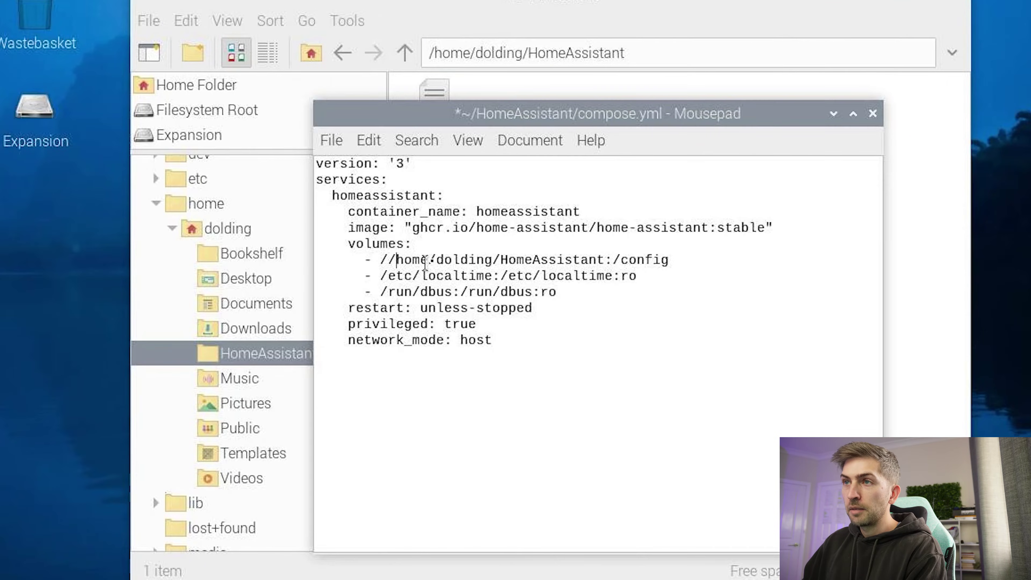
{"action": "key", "text": "BackSpace"}
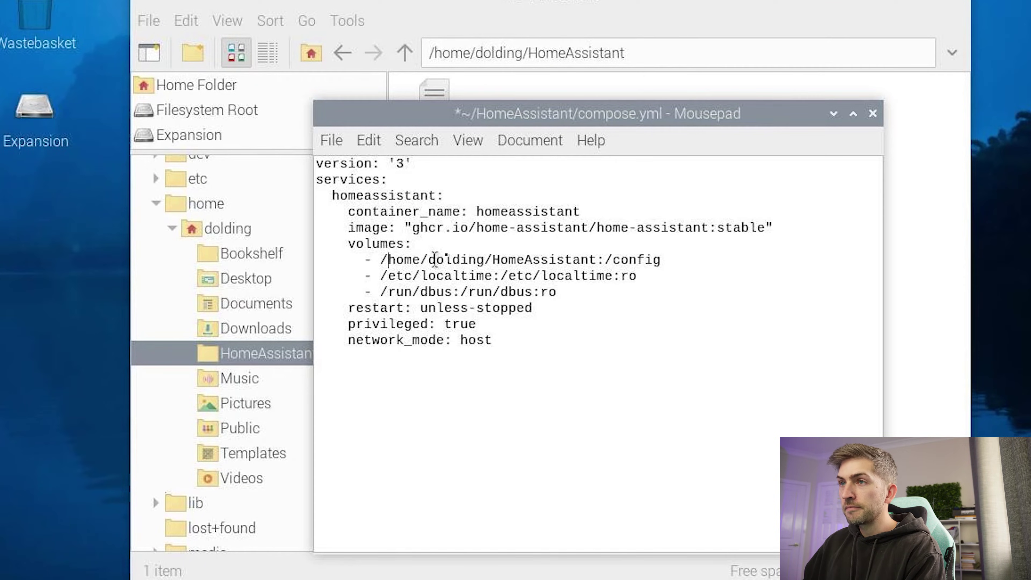
- Edit the ro flag on the localtime volume line and save compose.yml
{"action": "double_click", "coordinate": [628, 277]}
{"action": "type", "text": "au"}
{"action": "key", "text": "Down"}
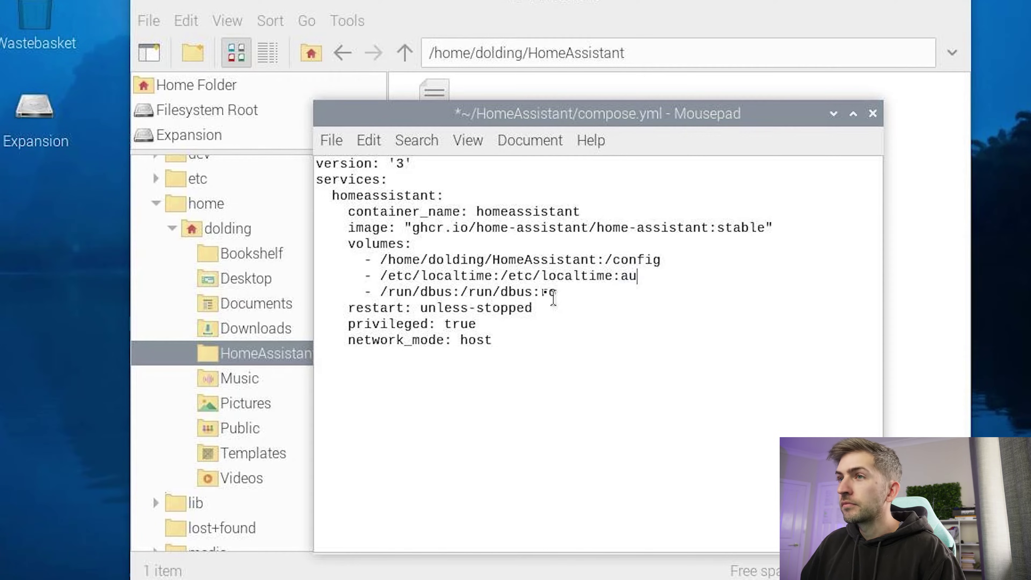
{"action": "double_click", "coordinate": [547, 292]}
{"action": "left_click", "coordinate": [635, 334]}
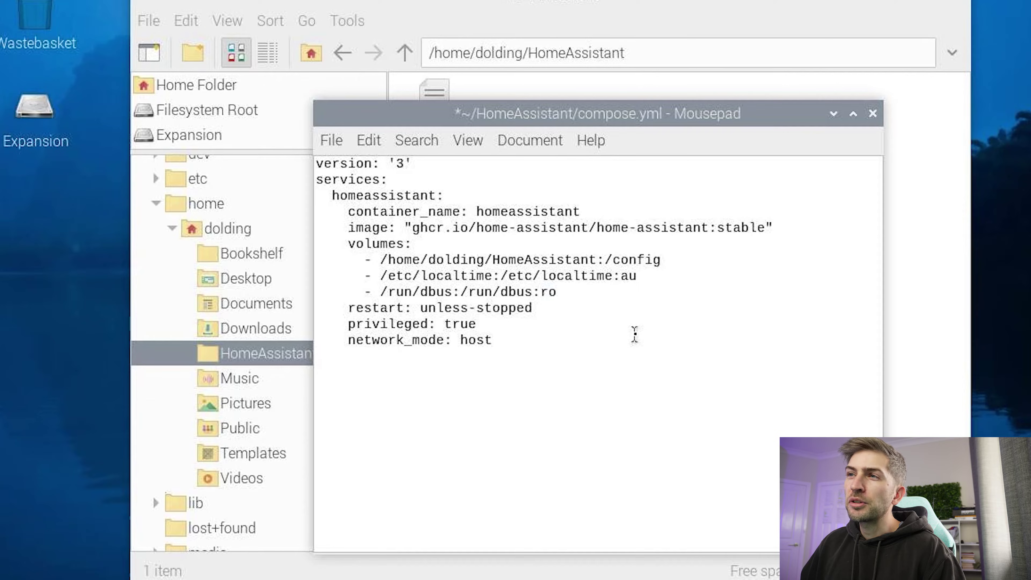
{"action": "key", "text": "ctrl+s"}
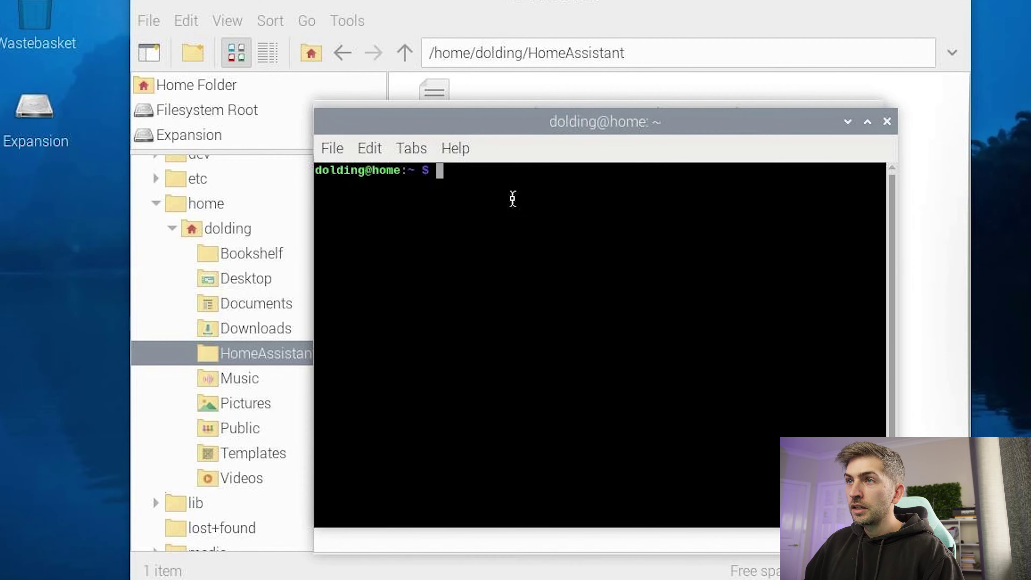
- Change the terminal's working directory to the ~/HomeAssistant folder using Tab completion
{"action": "type", "text": "cd /h"}
{"action": "key", "text": "Tab"}
{"action": "type", "text": "do"}
{"action": "key", "text": "Tab"}
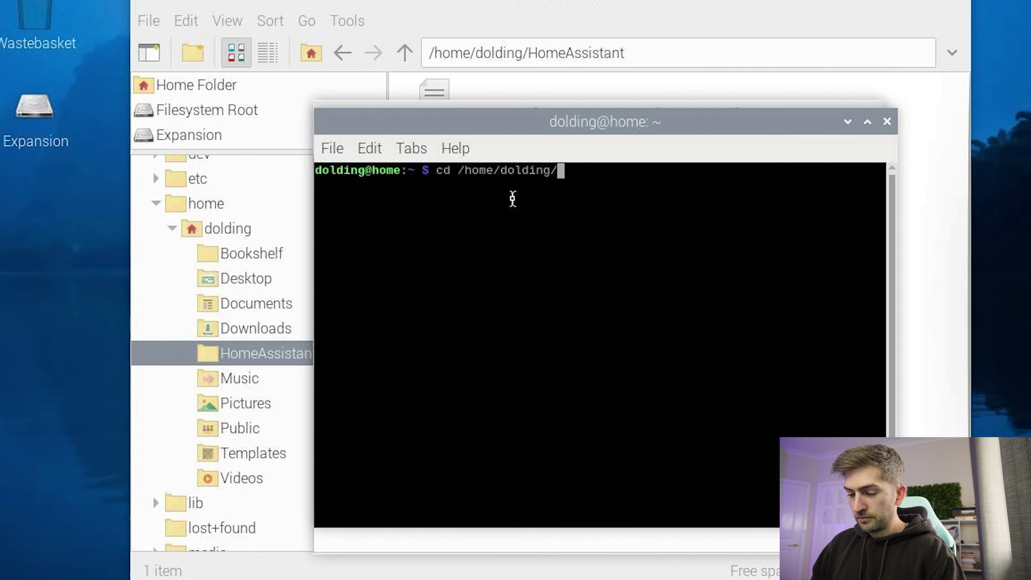
{"action": "type", "text": "Hom"}
{"action": "key", "text": "Tab"}
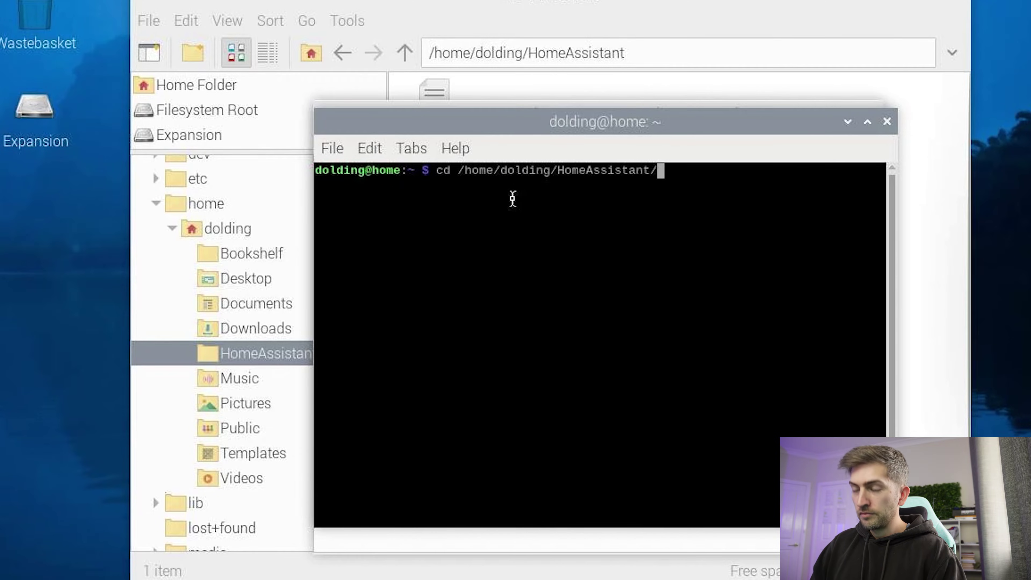
{"action": "key", "text": "Return"}
- Run the pasted 'docker compose up -d' command to start the homeassistant container
{"action": "right_click", "coordinate": [577, 182]}
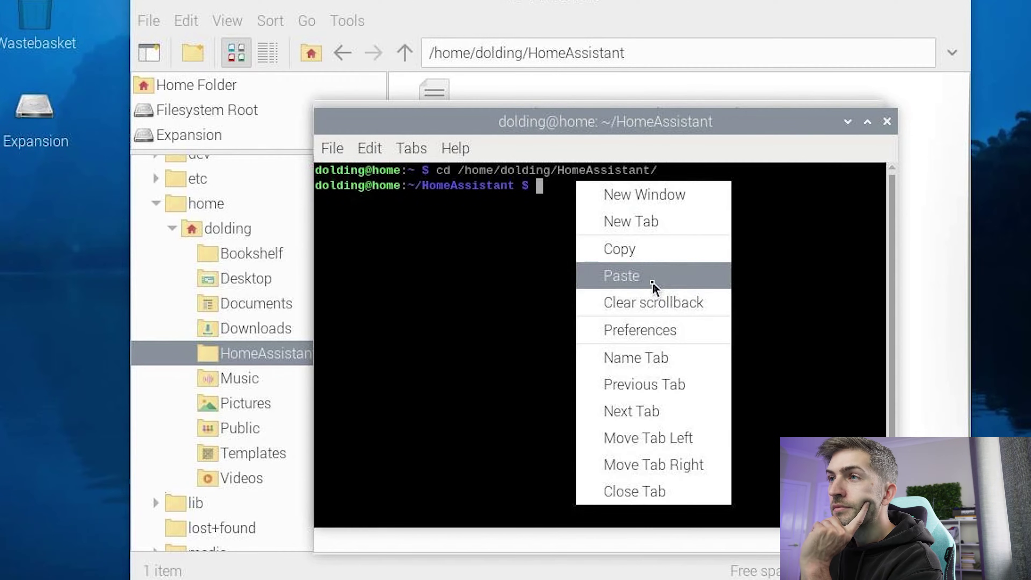
{"action": "left_click", "coordinate": [653, 281]}
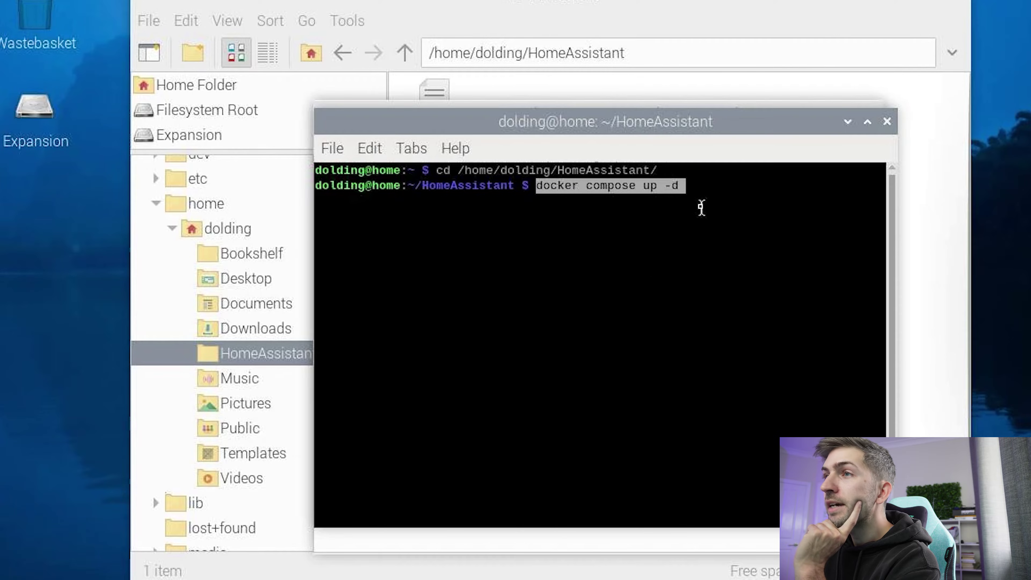
{"action": "key", "text": "Return"}
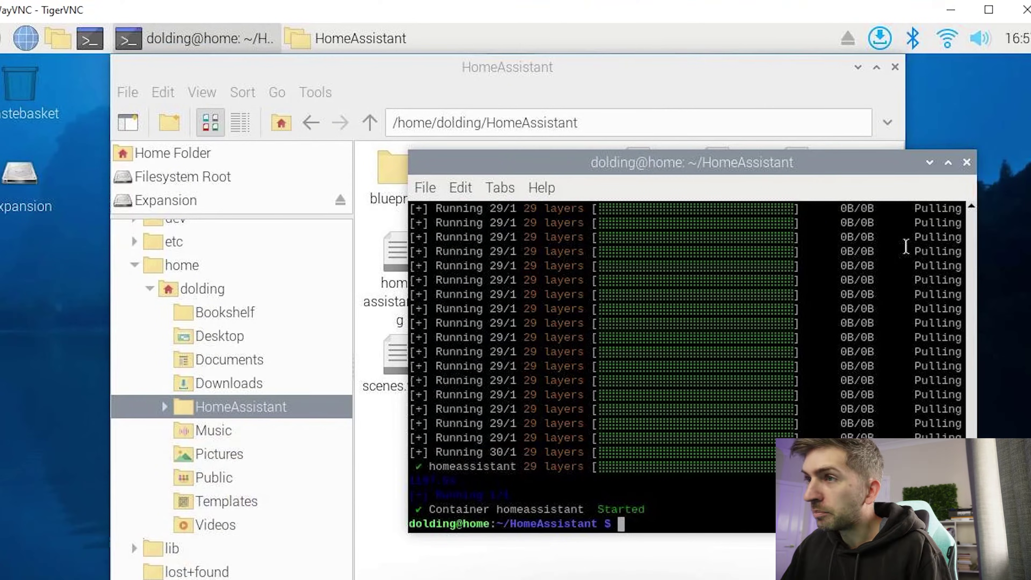
- Check the generated config files in HomeAssistant, then select port 8123 in the docs
{"action": "left_click", "coordinate": [542, 558]}
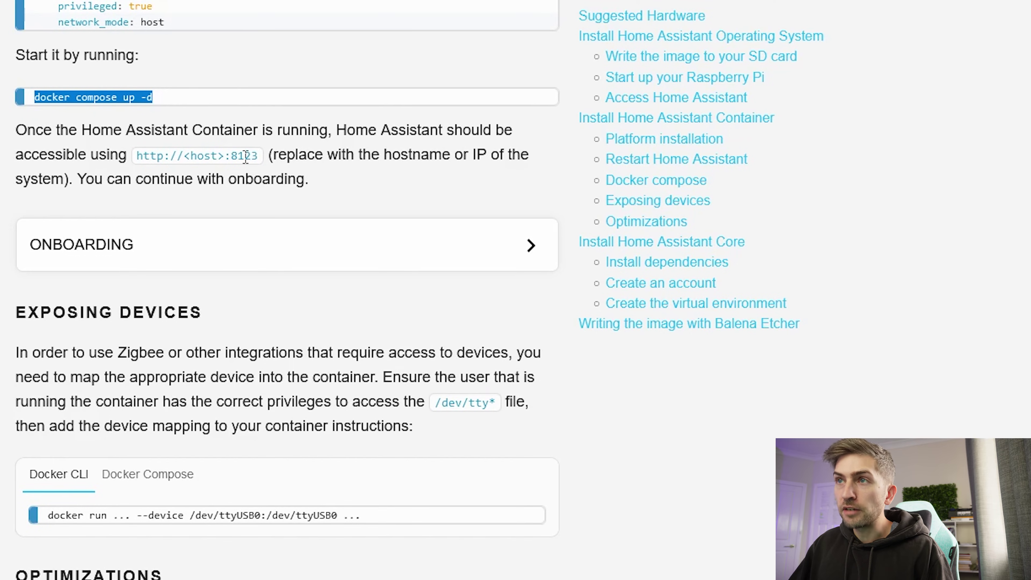
{"action": "double_click", "coordinate": [245, 156]}
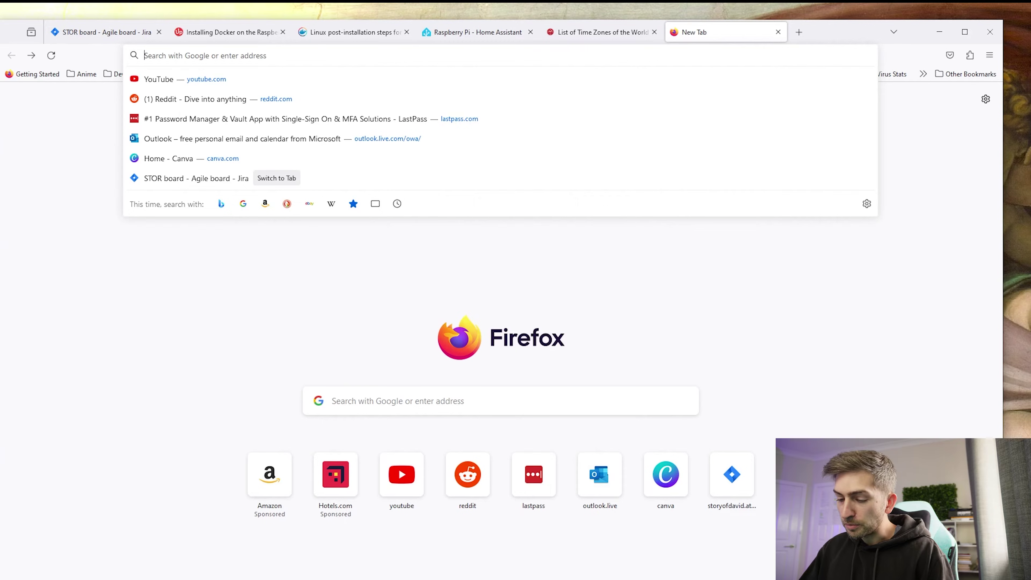
- Load home.local:8123 in Firefox to reach the Home Assistant Welcome page
{"action": "type", "text": "home"}
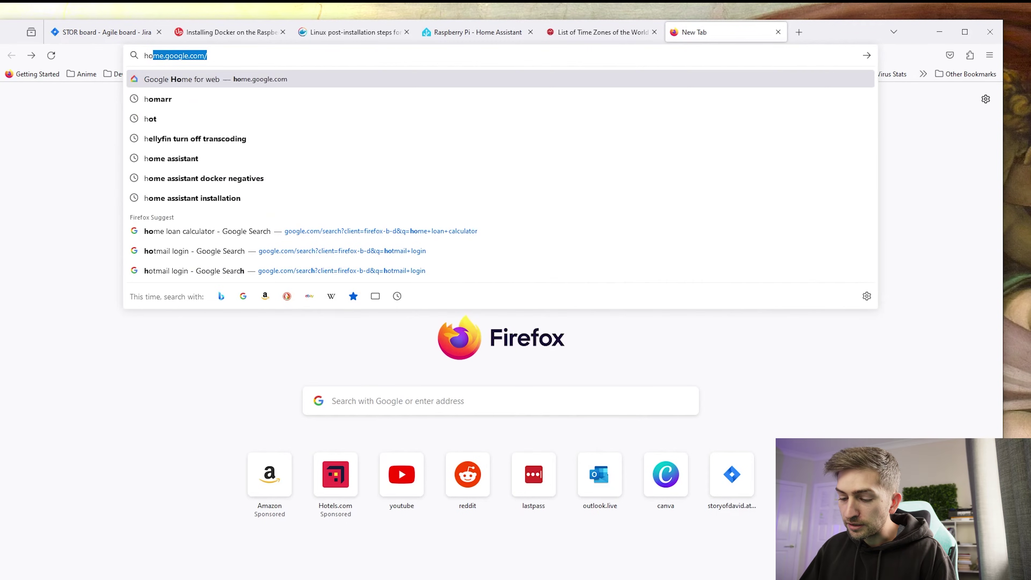
{"action": "type", "text": ".local:8123"}
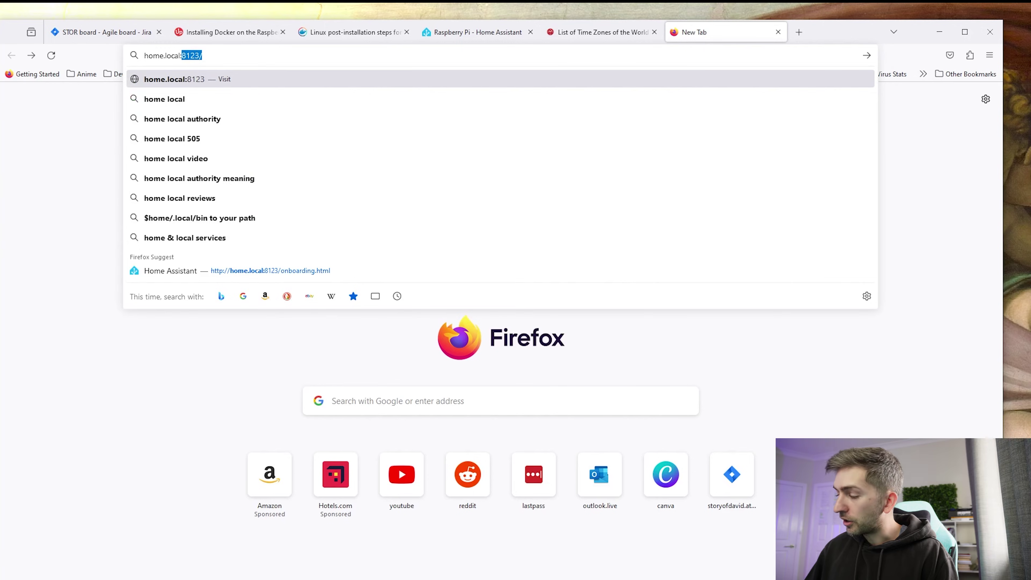
{"action": "key", "text": "Return"}
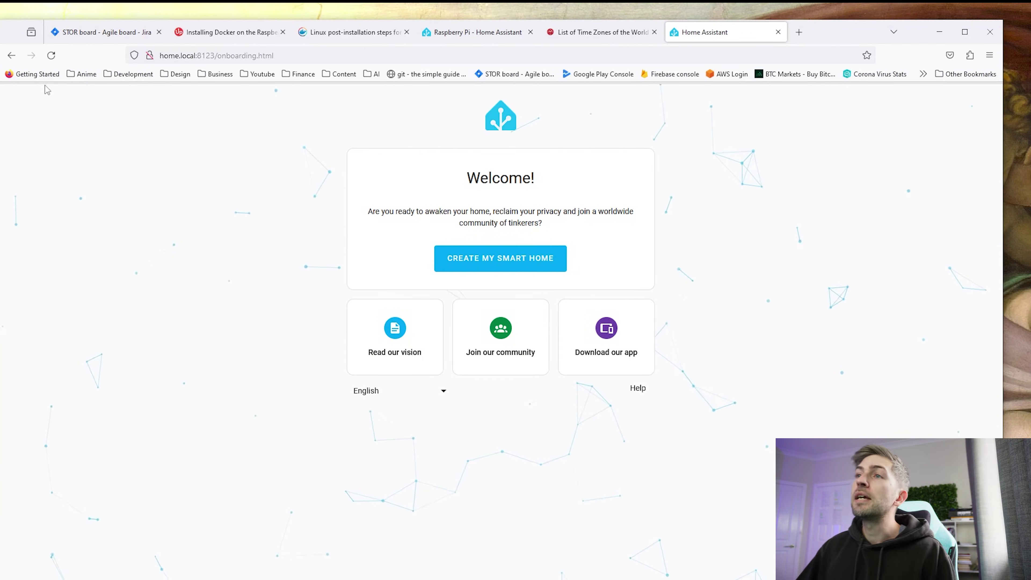
- Create the Home Assistant user account with name, username and confirmed password
{"action": "left_click", "coordinate": [508, 259]}
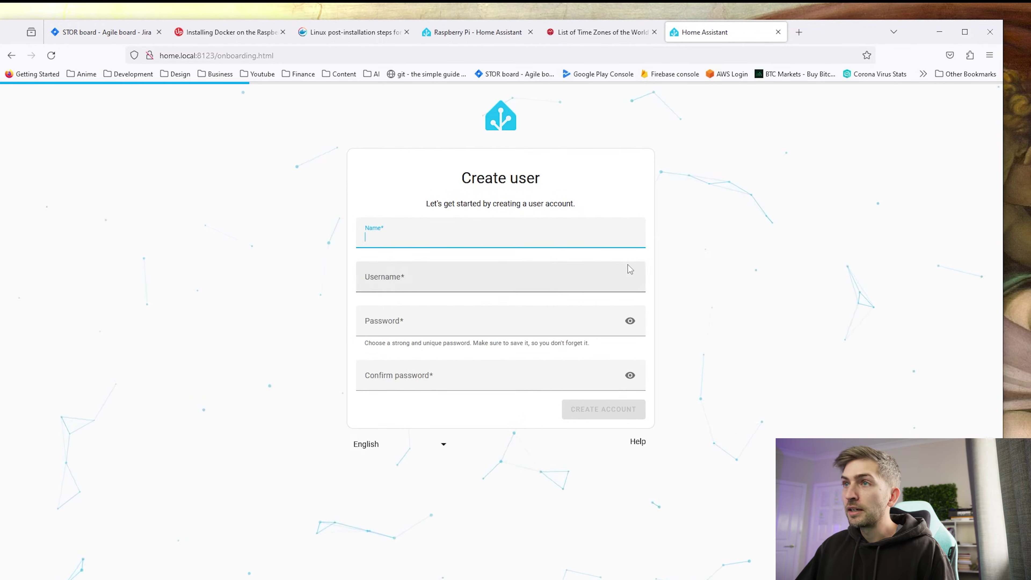
{"action": "type", "text": "dolding"}
{"action": "key", "text": "Tab"}
{"action": "key", "text": "Tab"}
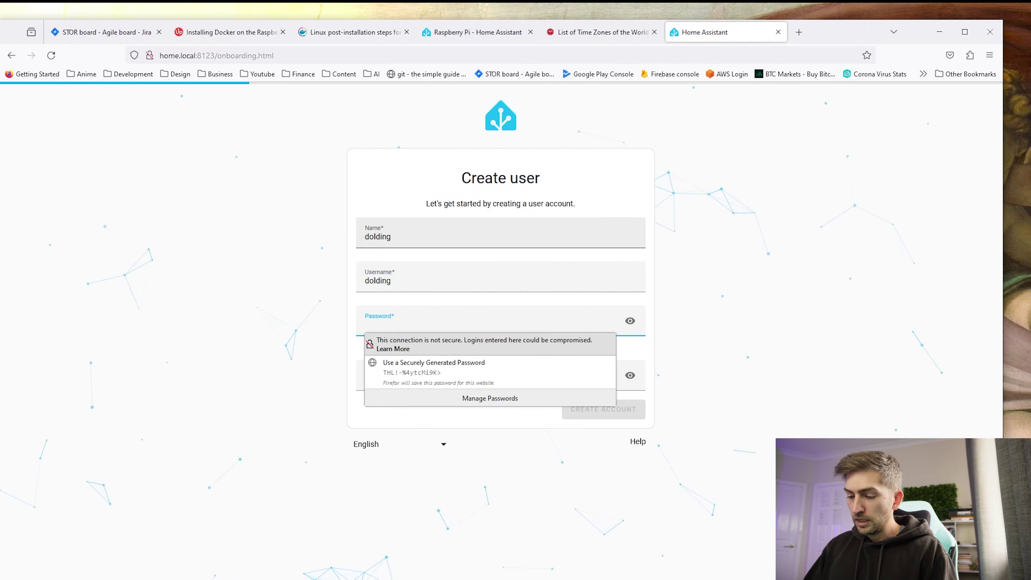
{"action": "type", "text": "•••••••••"}
{"action": "key", "text": "Tab"}
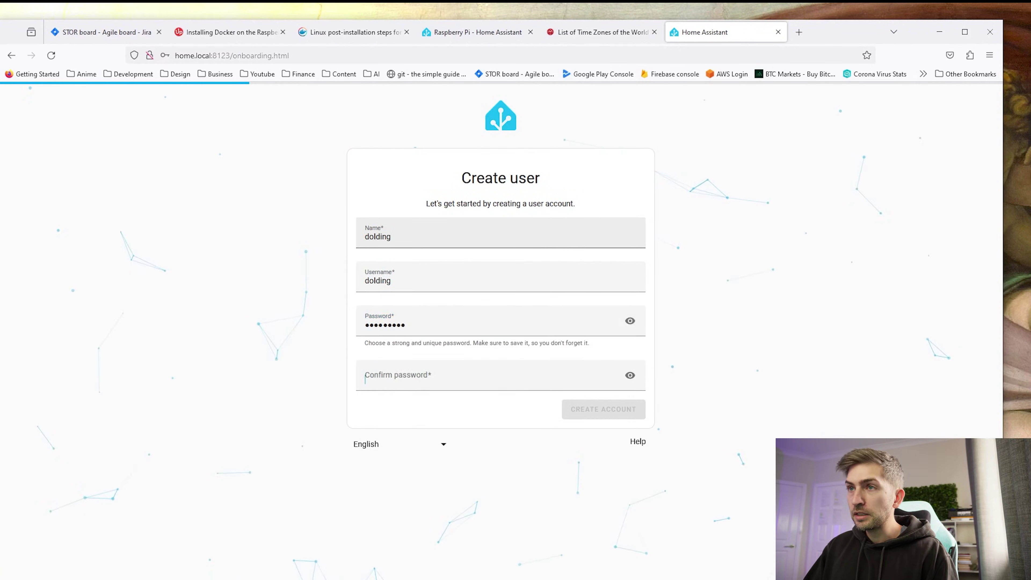
{"action": "key", "text": "Tab"}
{"action": "type", "text": "•••••••••"}
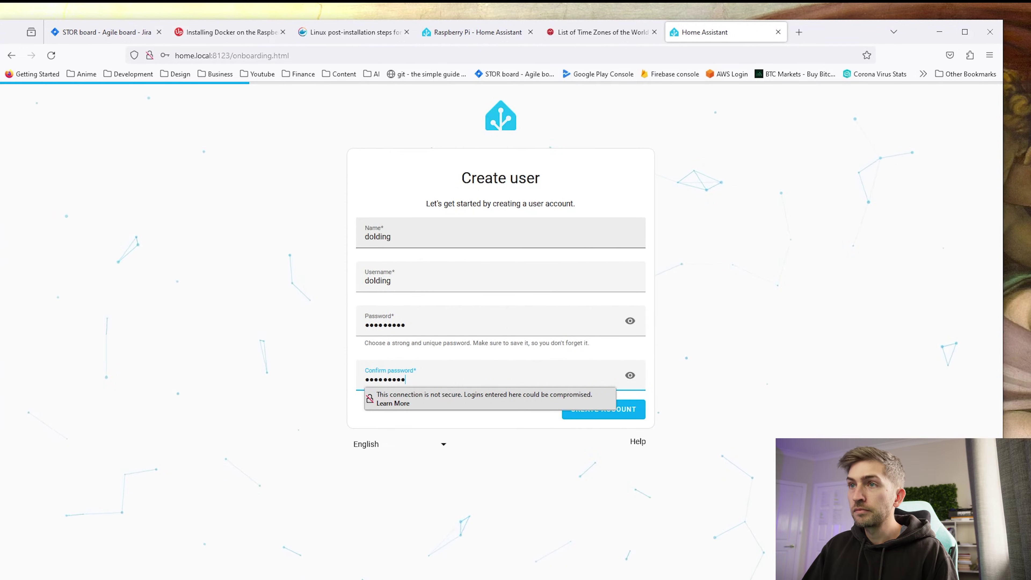
{"action": "left_click", "coordinate": [633, 413]}
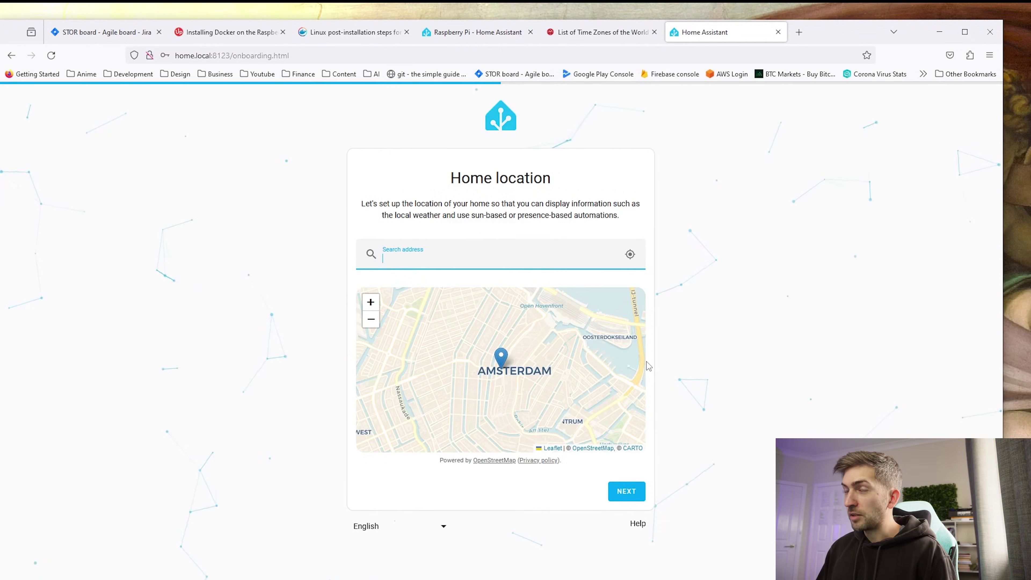
- Set the home location to Melbourne, Australia and enable all four analytics options
{"action": "type", "text": "melbou"}
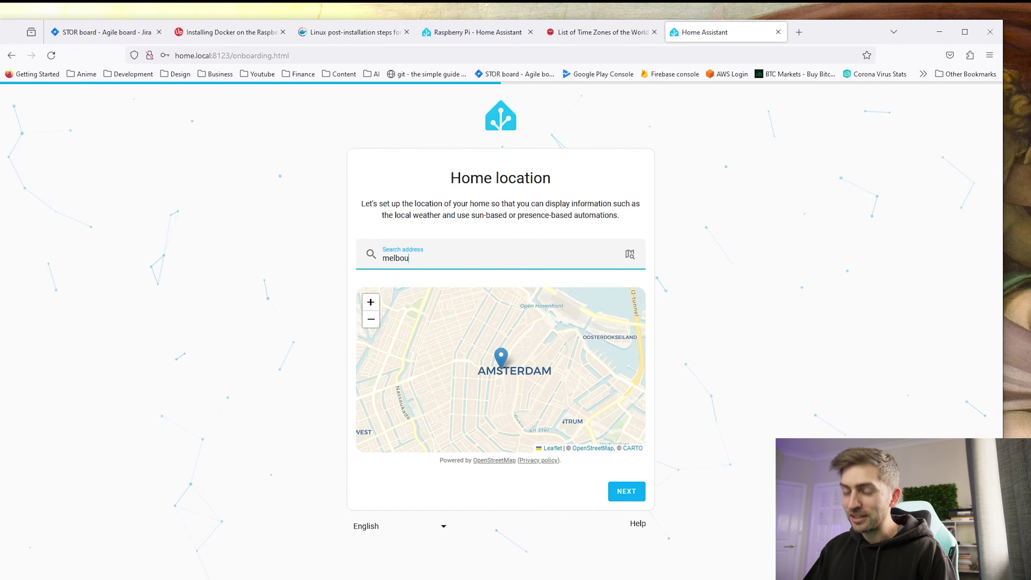
{"action": "type", "text": "rne, austral"}
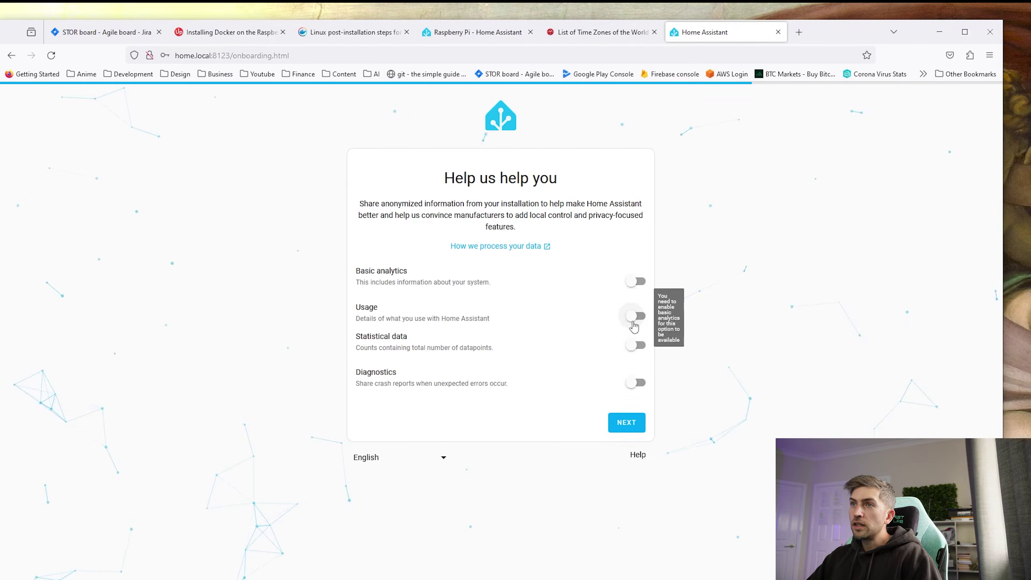
{"action": "left_click", "coordinate": [635, 281]}
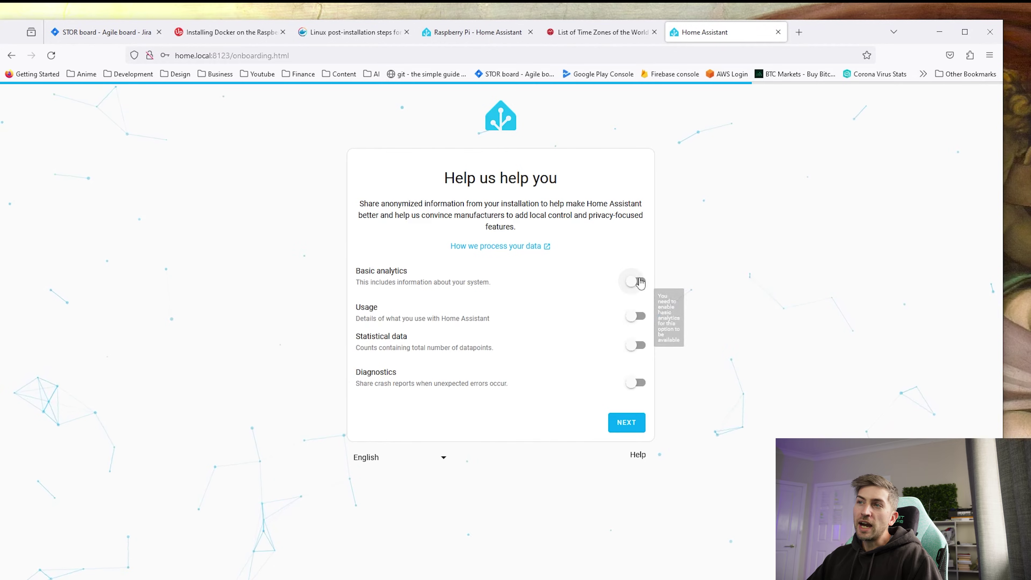
{"action": "left_click", "coordinate": [637, 317]}
{"action": "left_click", "coordinate": [637, 345]}
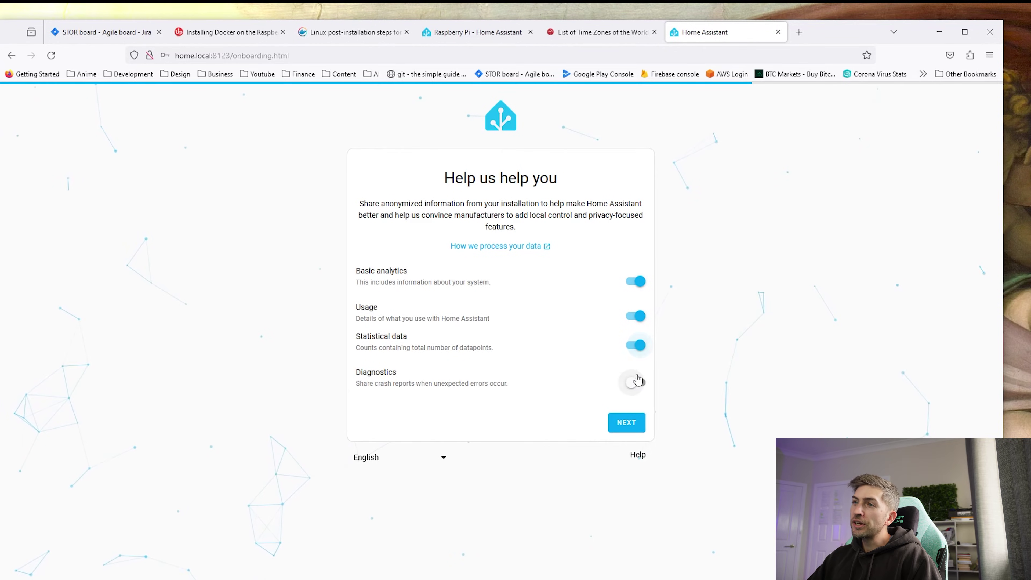
{"action": "left_click", "coordinate": [636, 383]}
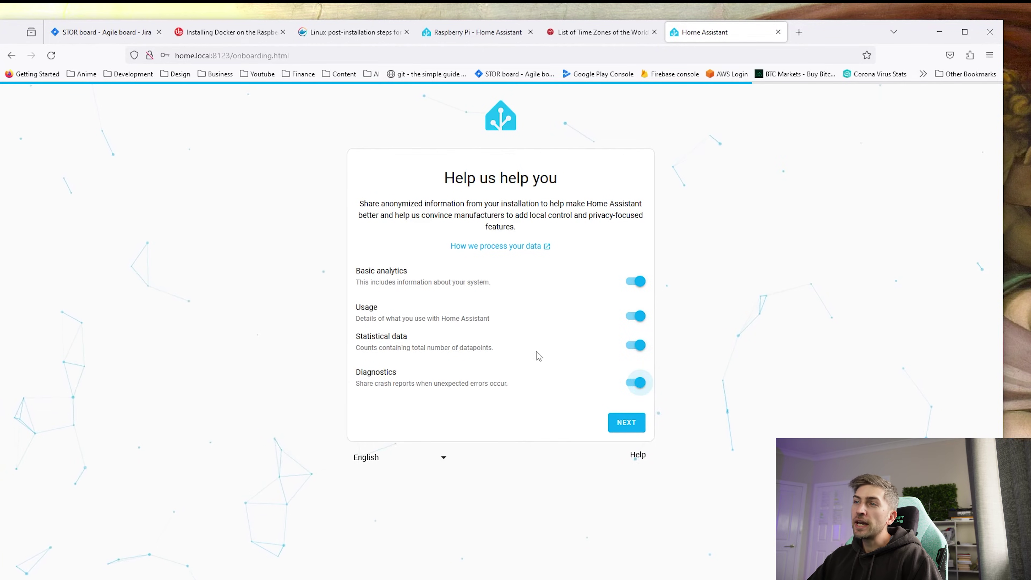
{"action": "left_click", "coordinate": [629, 422]}
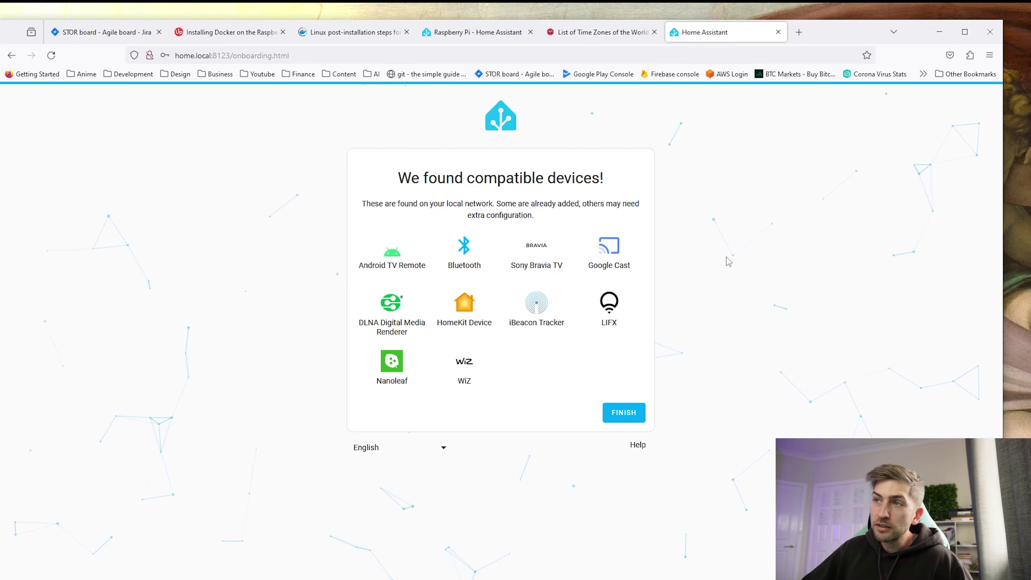
- Finish onboarding from the compatible devices list onto the Overview dashboard
{"action": "left_click", "coordinate": [639, 405]}
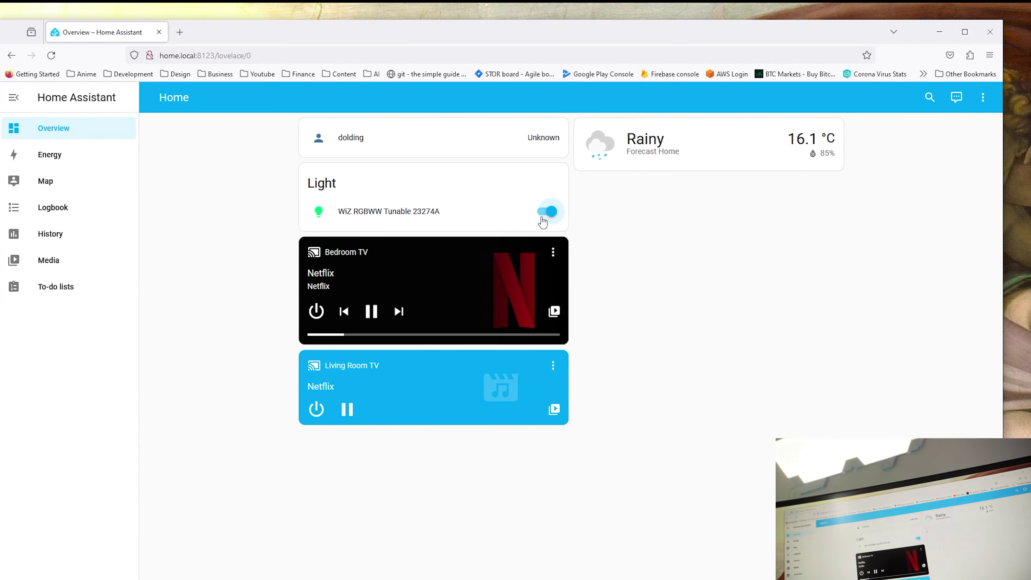
- Toggle the WiZ light off and then back on from the Overview dashboard
{"action": "left_click", "coordinate": [553, 221]}
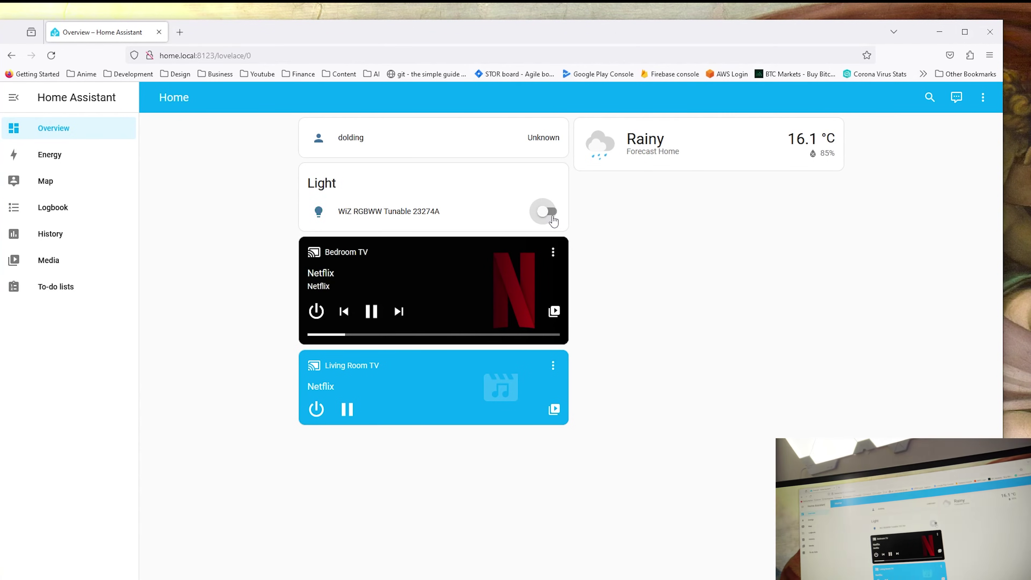
{"action": "left_click", "coordinate": [554, 221]}
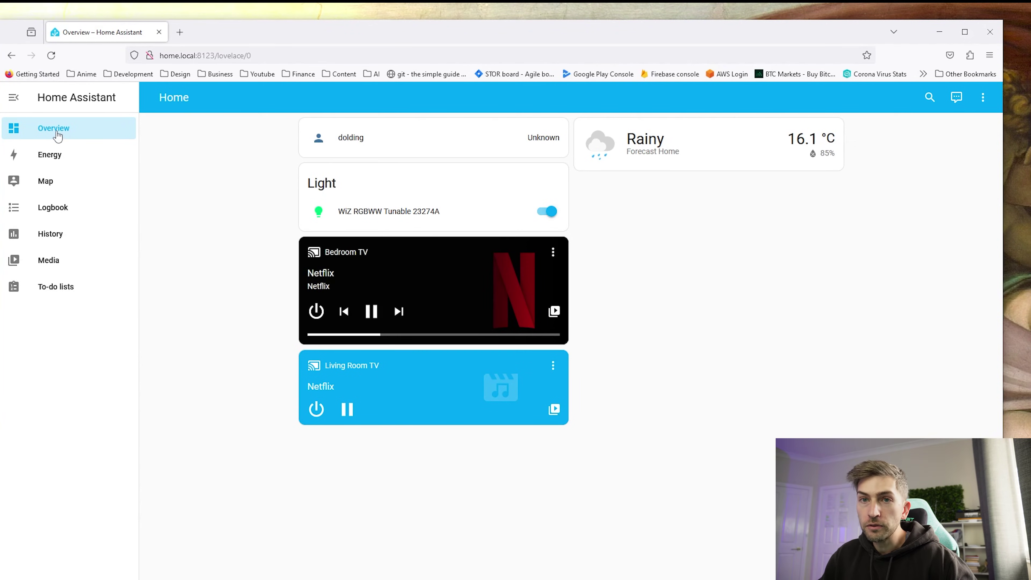
- Browse the Energy setup page and then the Map page from the sidebar
{"action": "left_click", "coordinate": [66, 159]}
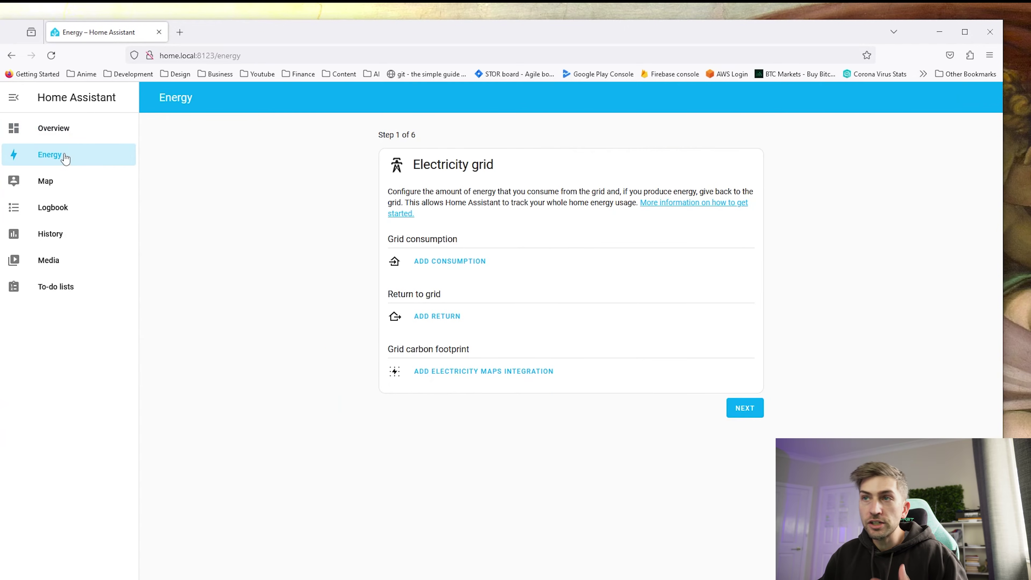
{"action": "left_click", "coordinate": [72, 186]}
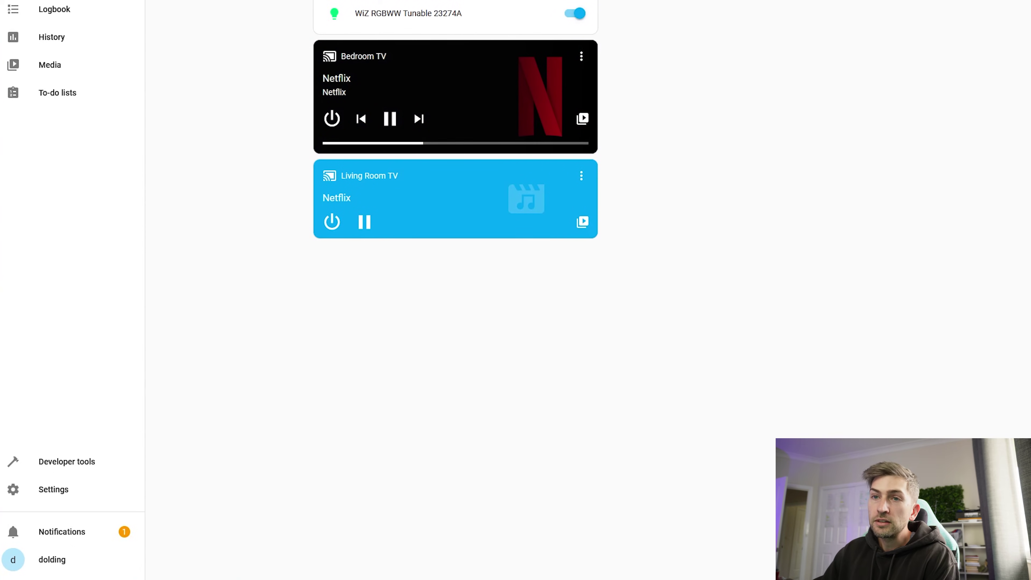
- Follow the New devices discovered notification's link to the Integrations page
{"action": "left_click", "coordinate": [62, 532]}
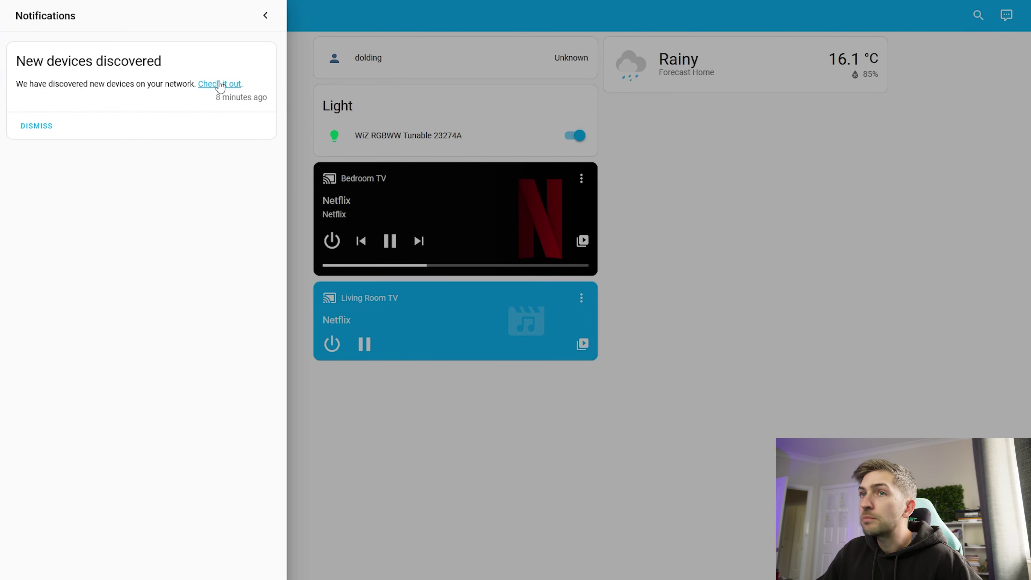
{"action": "left_click", "coordinate": [223, 84]}
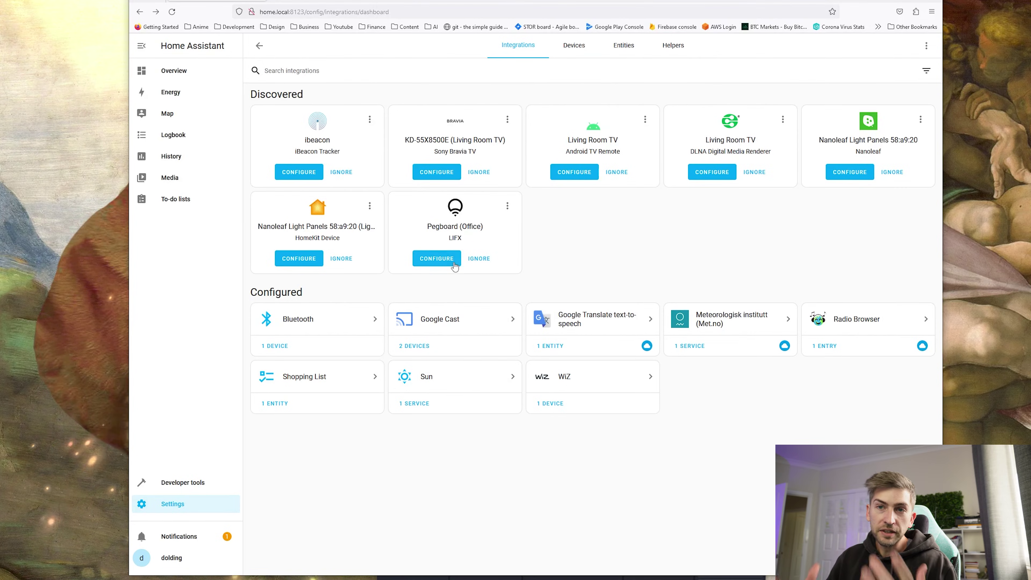
- Set up the discovered Pegboard LIFX light and assign it to the Office area
{"action": "left_click", "coordinate": [418, 292]}
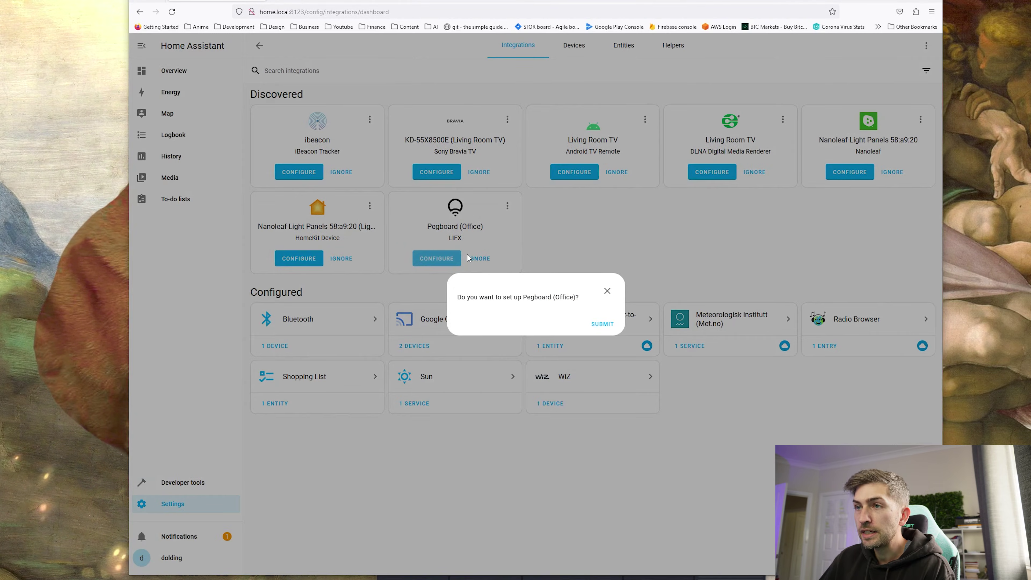
{"action": "left_click", "coordinate": [601, 324]}
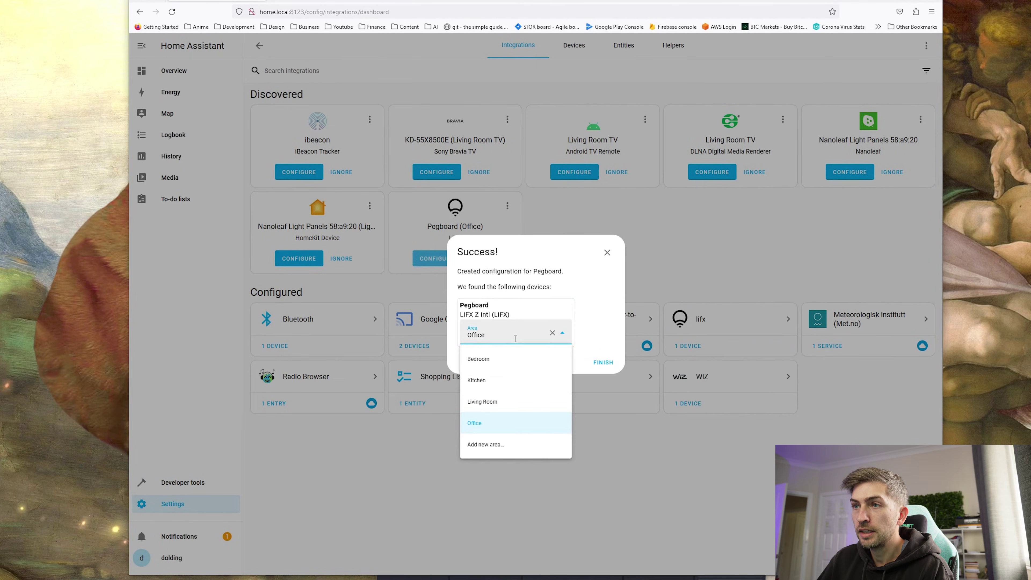
{"action": "left_click", "coordinate": [475, 424]}
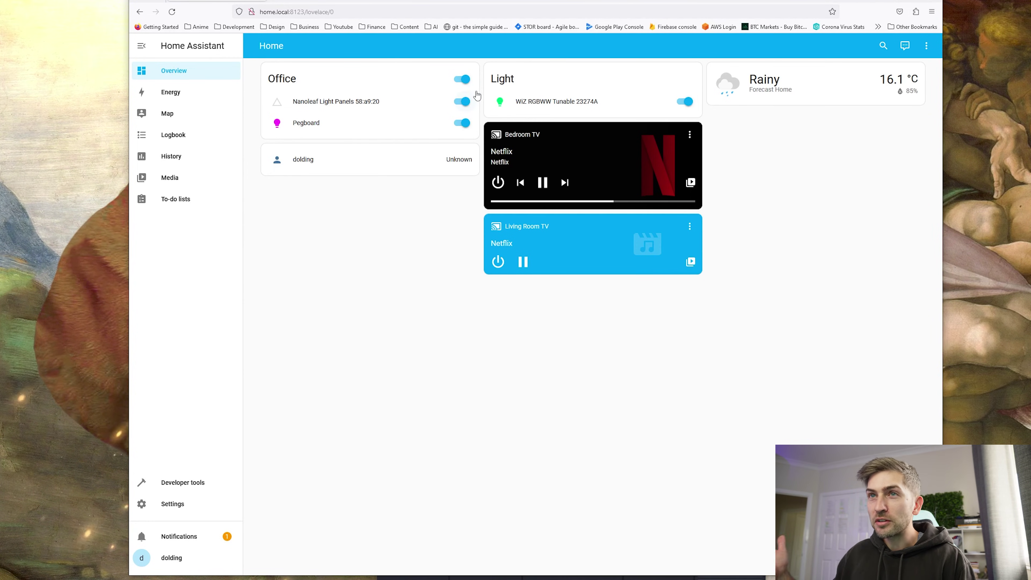
- Toggle the Office card's header switch off and on twice for the Nanoleaf and Pegboard lights
{"action": "left_click", "coordinate": [462, 79]}
{"action": "left_click", "coordinate": [463, 81]}
{"action": "left_click", "coordinate": [464, 81]}
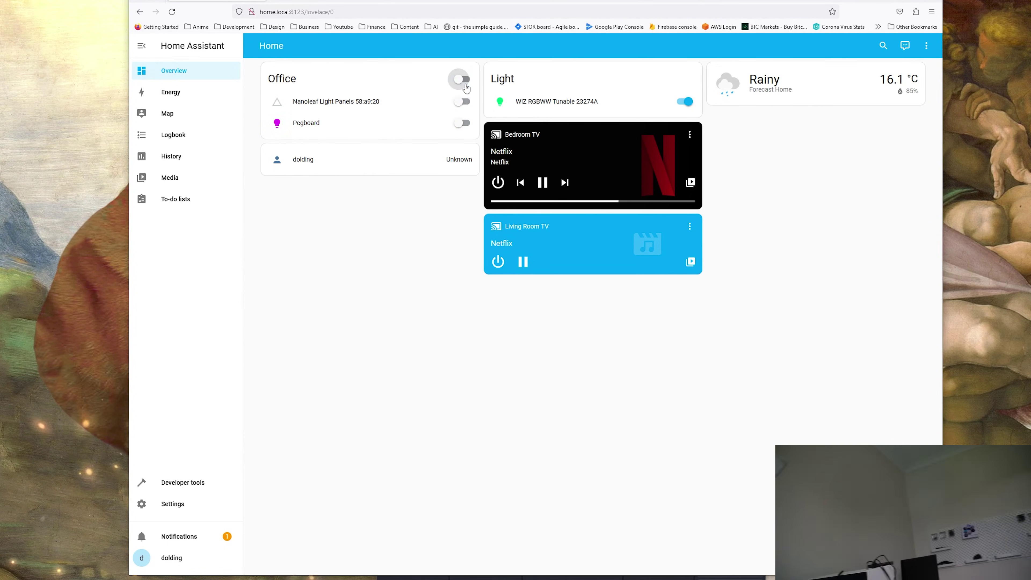
{"action": "left_click", "coordinate": [458, 83]}
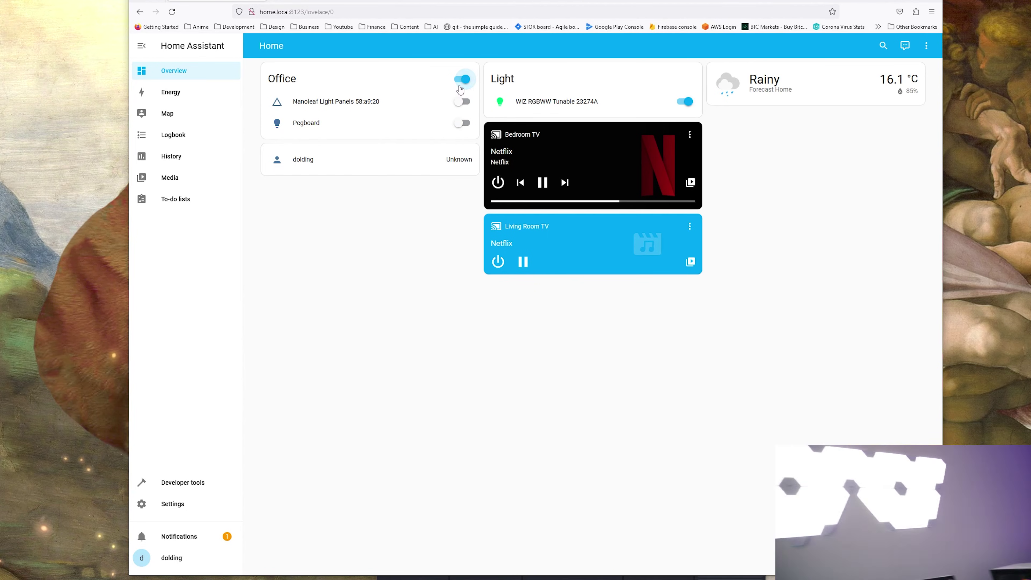